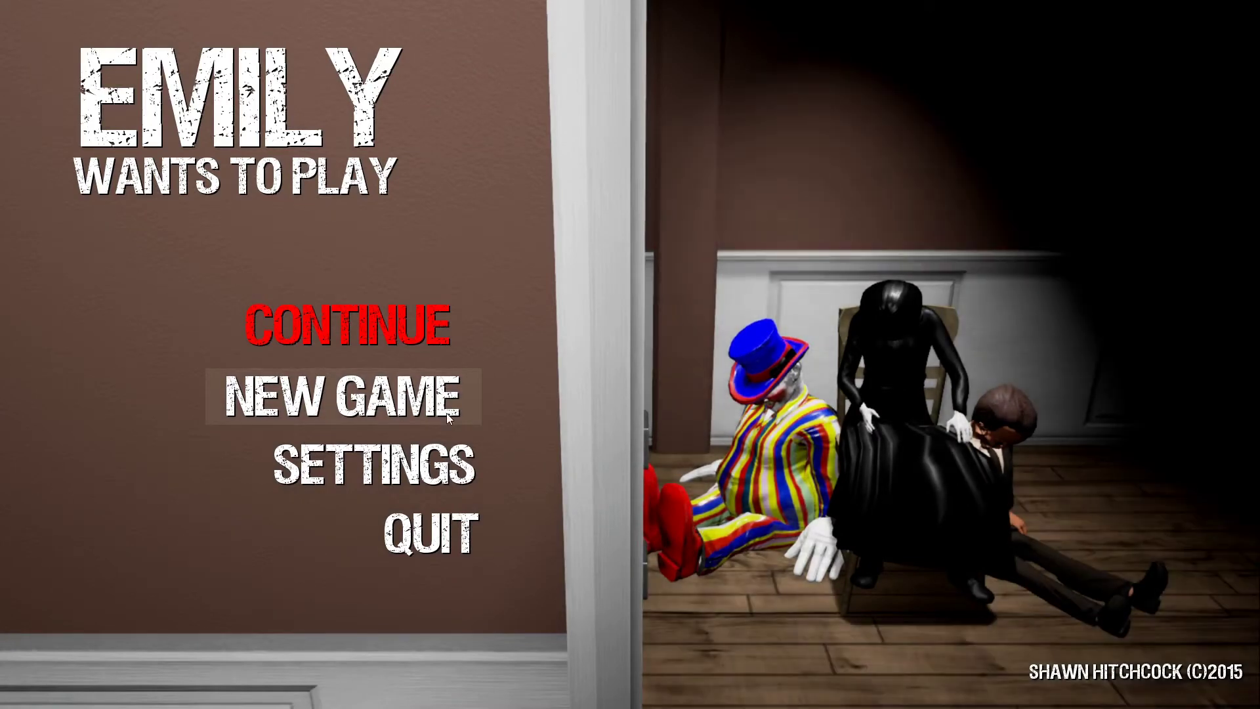
pyautogui.click(446, 412)
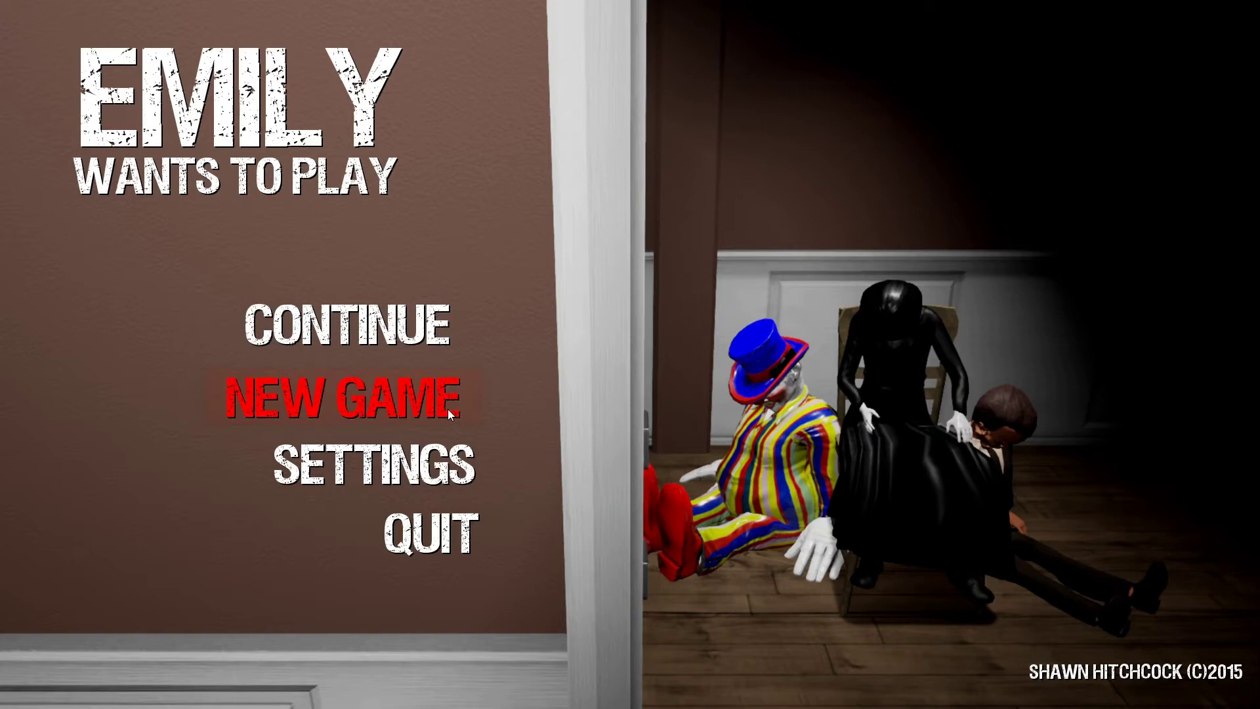